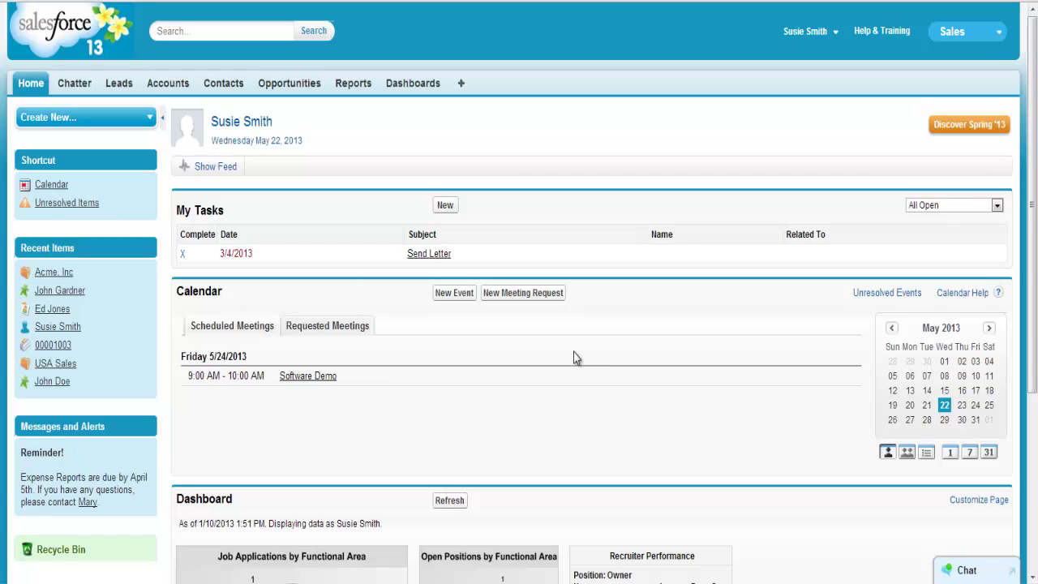
# Start a new event from the Calendar section of the Home tab.
pyautogui.click(454, 297)
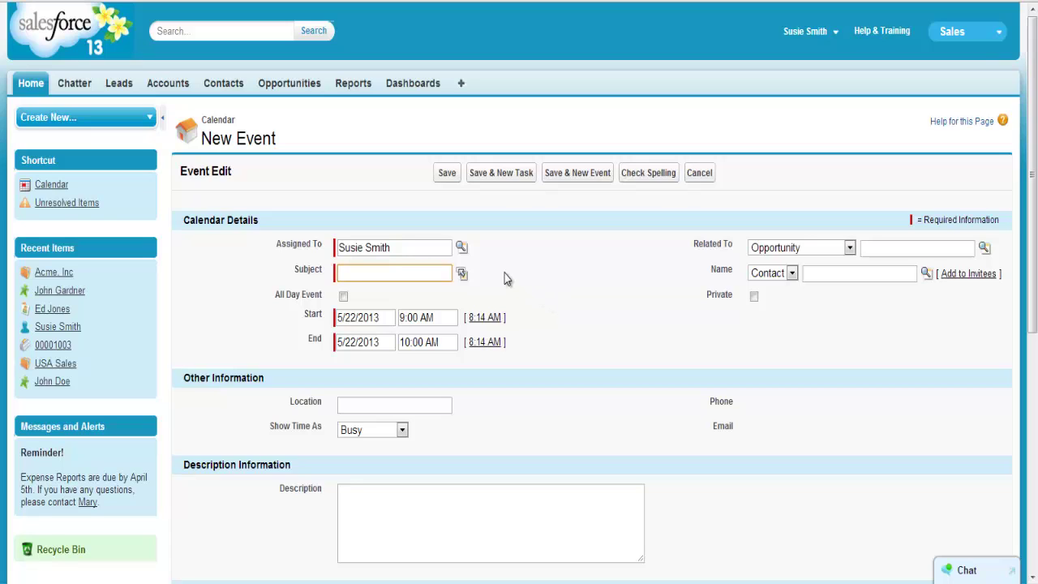
# Enter 'Partner Meeting' as the event subject without using a preset subject.
pyautogui.click(462, 274)
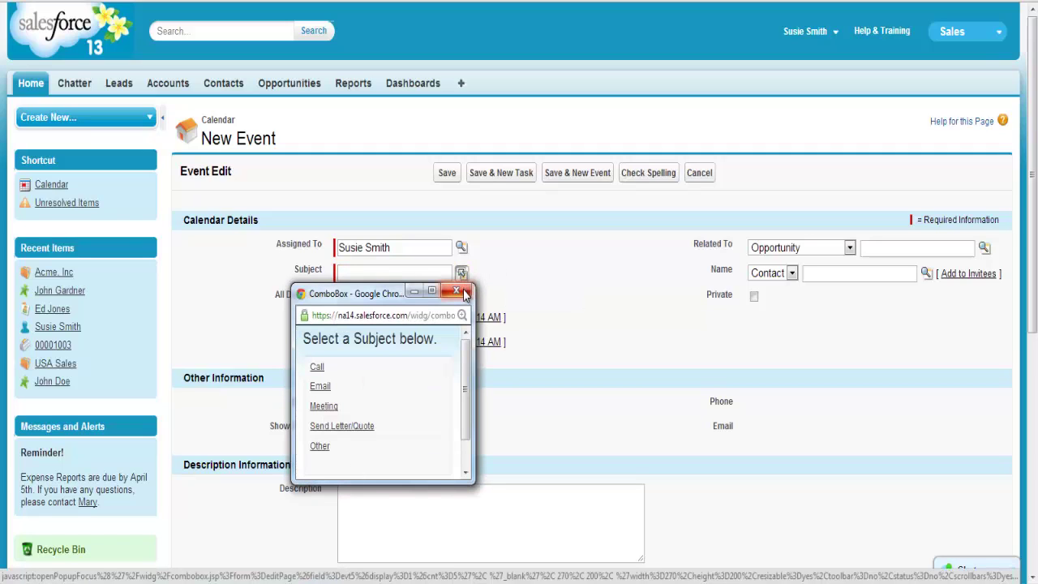
pyautogui.click(457, 291)
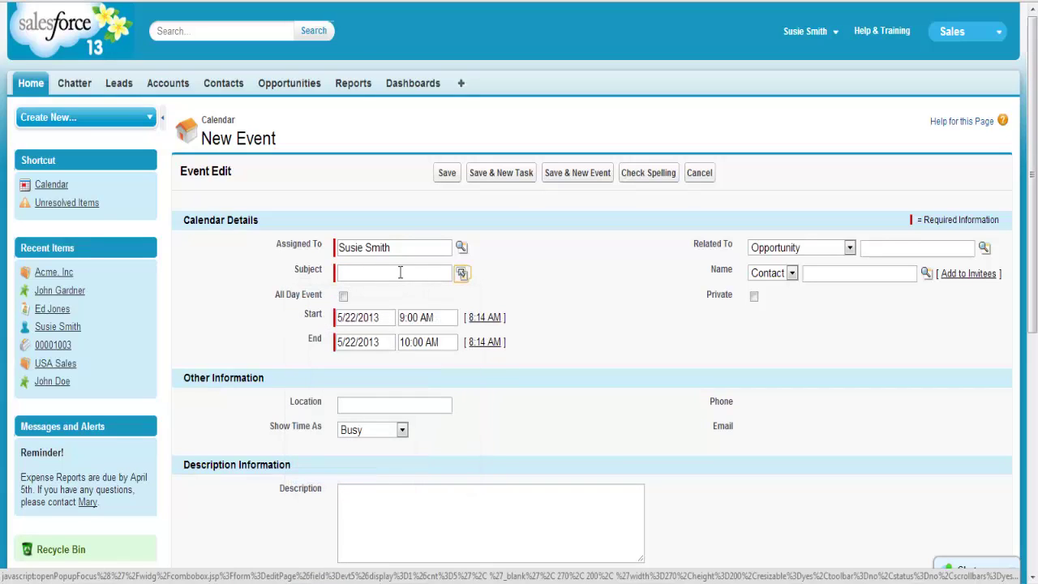
pyautogui.click(400, 273)
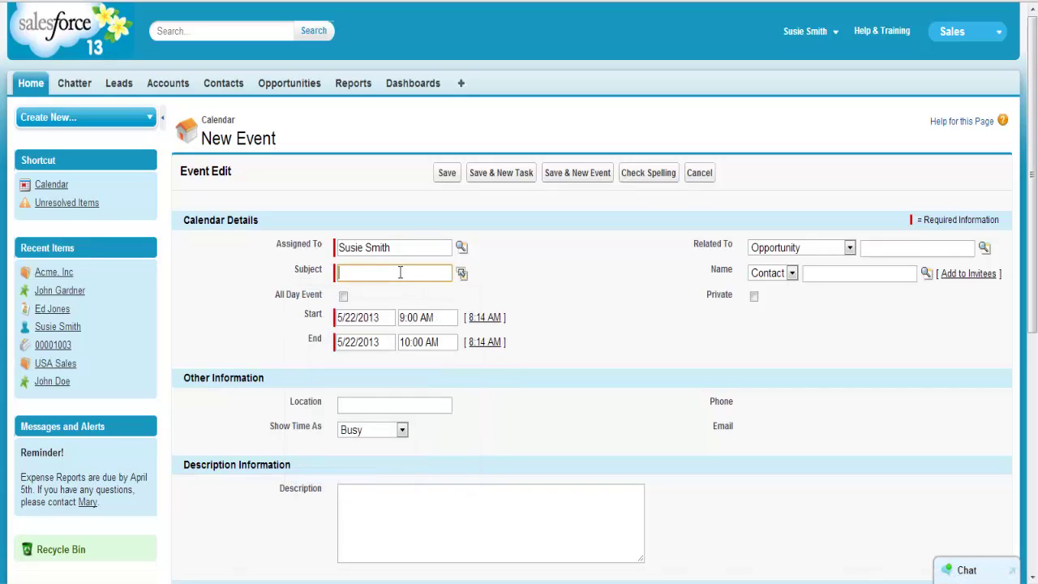
pyautogui.write('Partner Meeting')
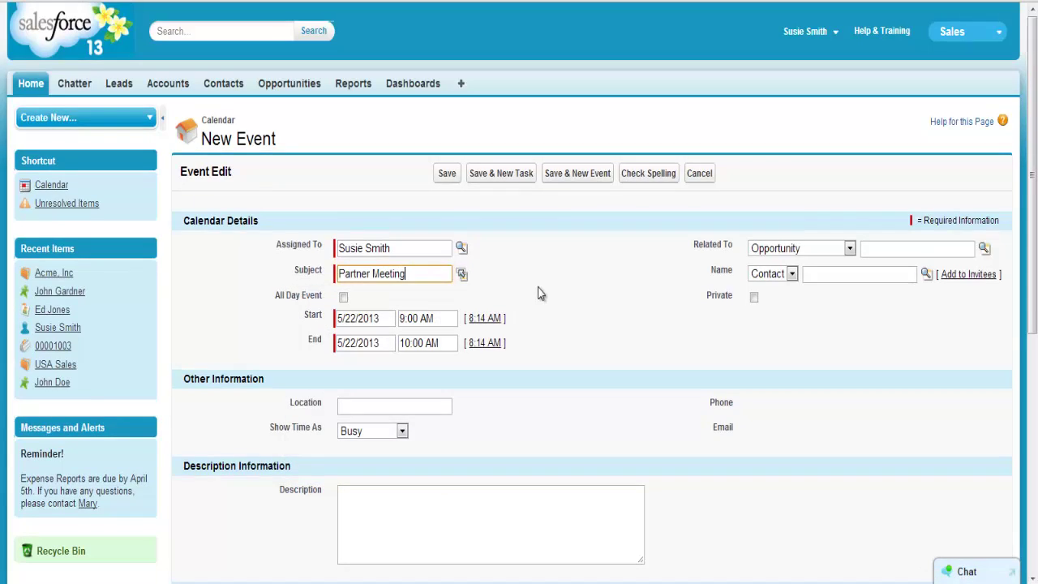
# Schedule the meeting for 5/24/2013 starting at 11:30 AM.
pyautogui.click(389, 319)
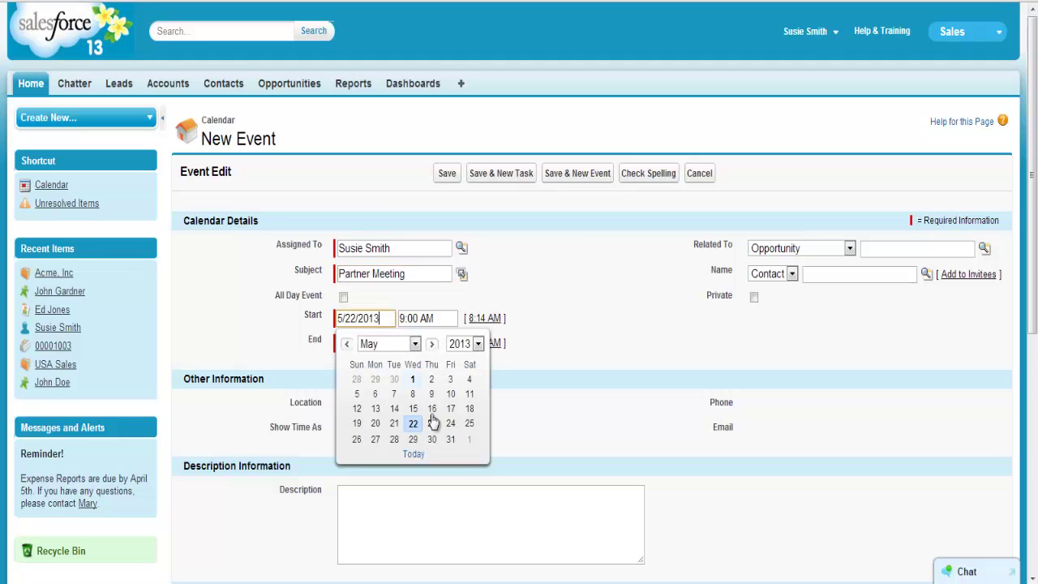
pyautogui.click(456, 426)
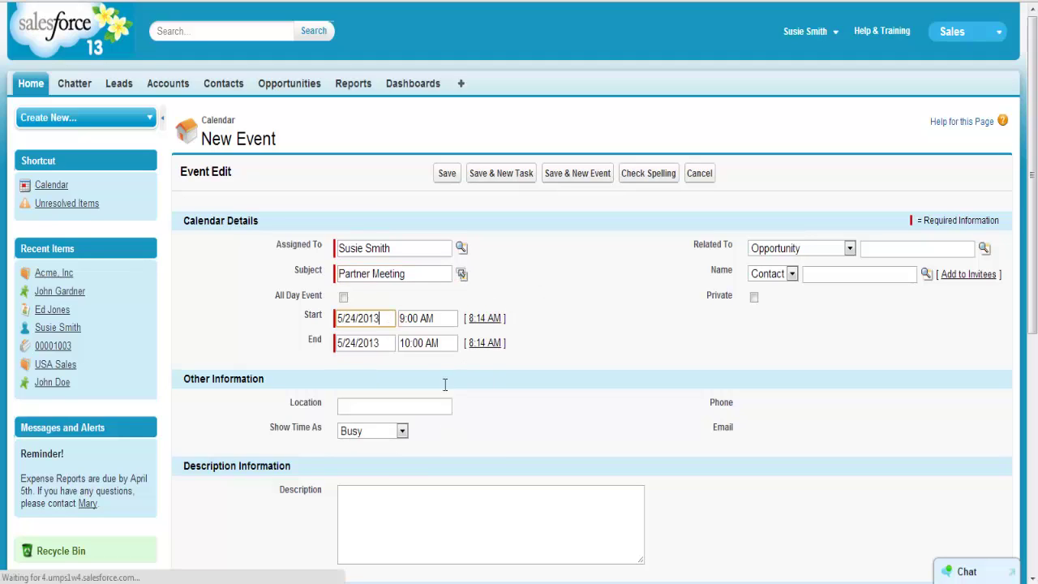
pyautogui.click(449, 318)
pyautogui.click(427, 430)
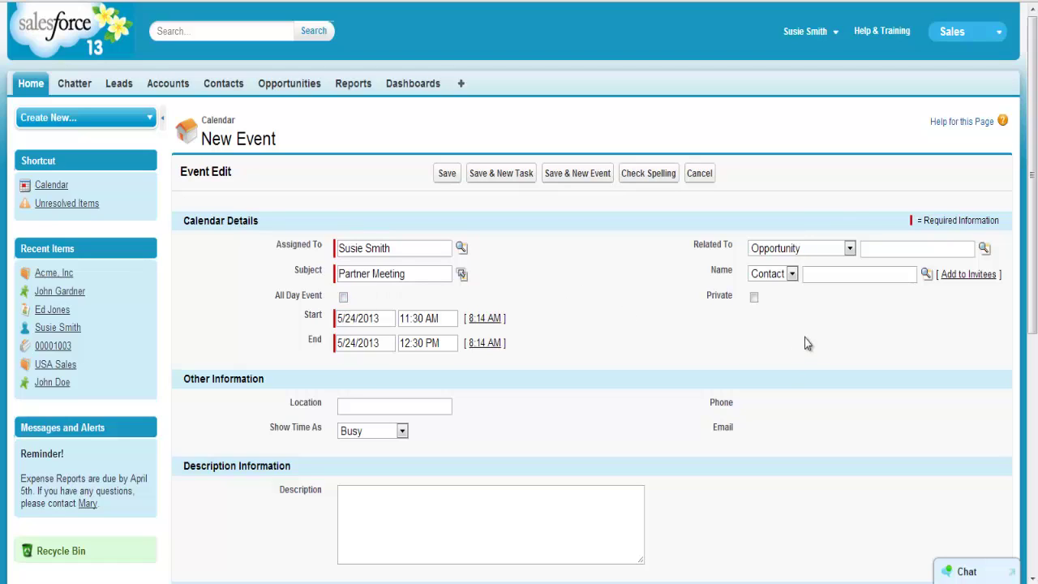
# Search contacts for 'ed' and attach the matching partner contact as the event's Name.
pyautogui.click(849, 248)
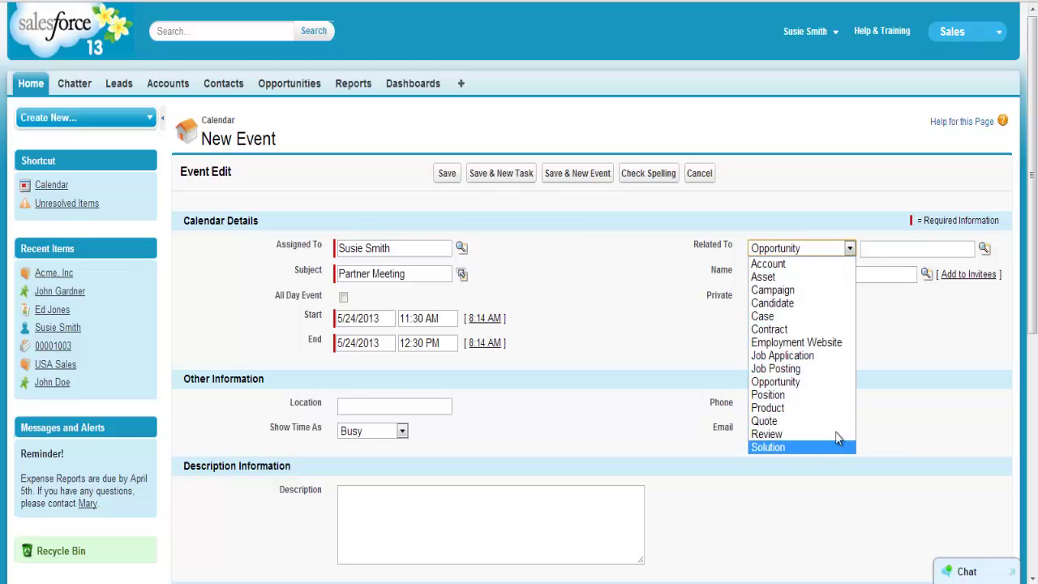
pyautogui.click(890, 344)
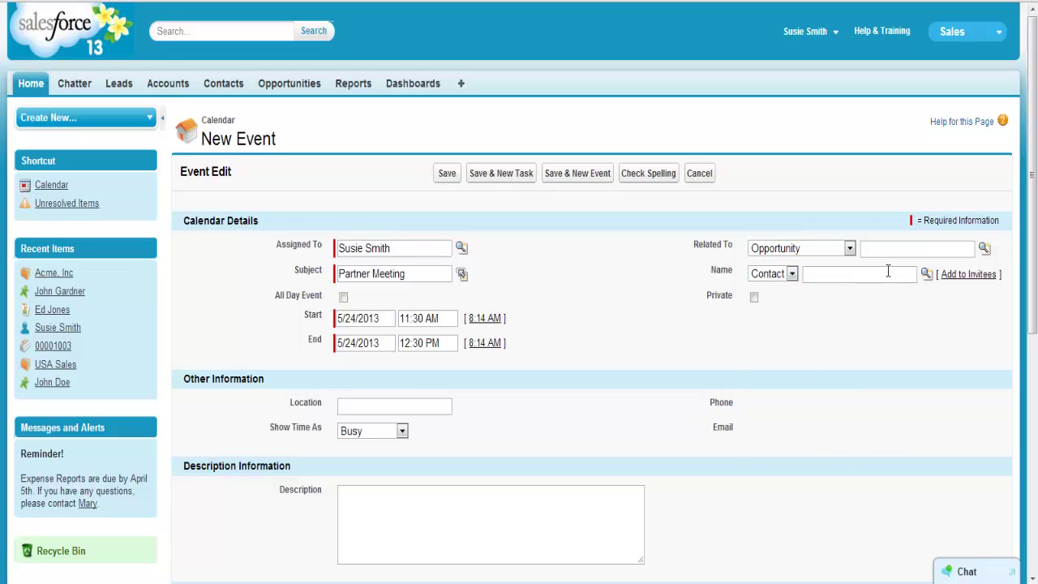
pyautogui.click(926, 275)
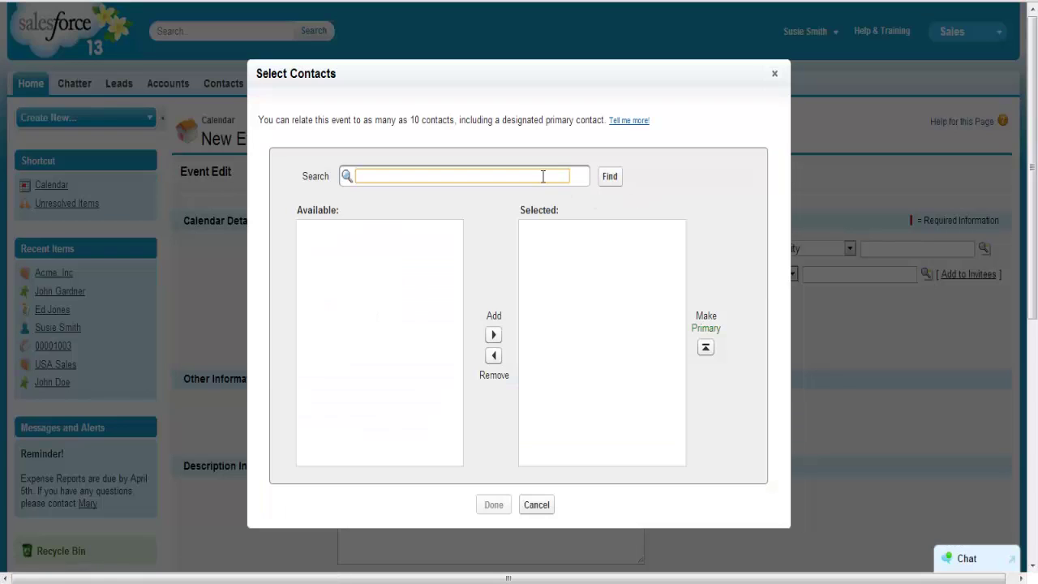
pyautogui.write('ed')
pyautogui.click(615, 176)
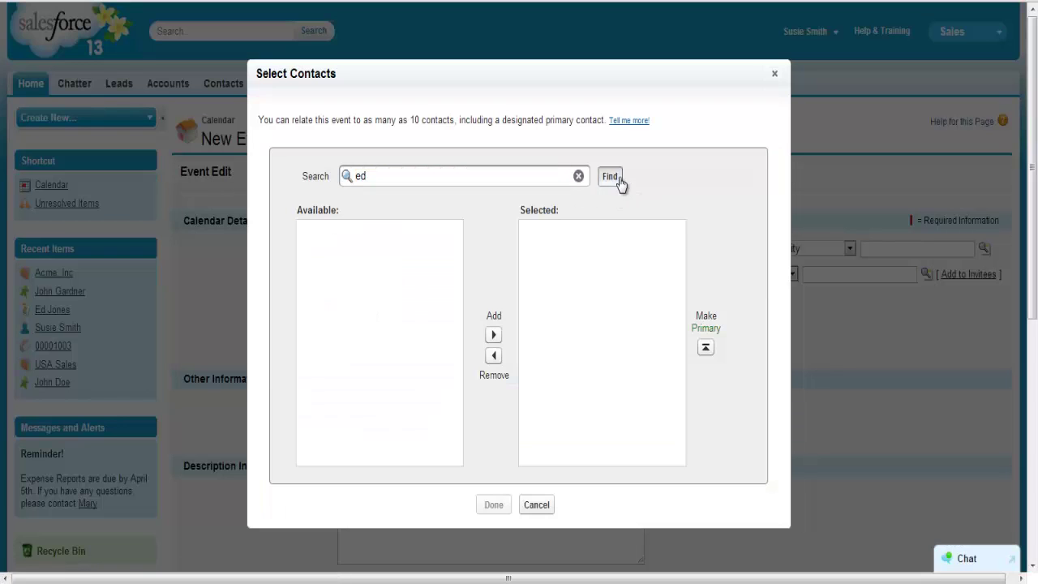
pyautogui.click(363, 232)
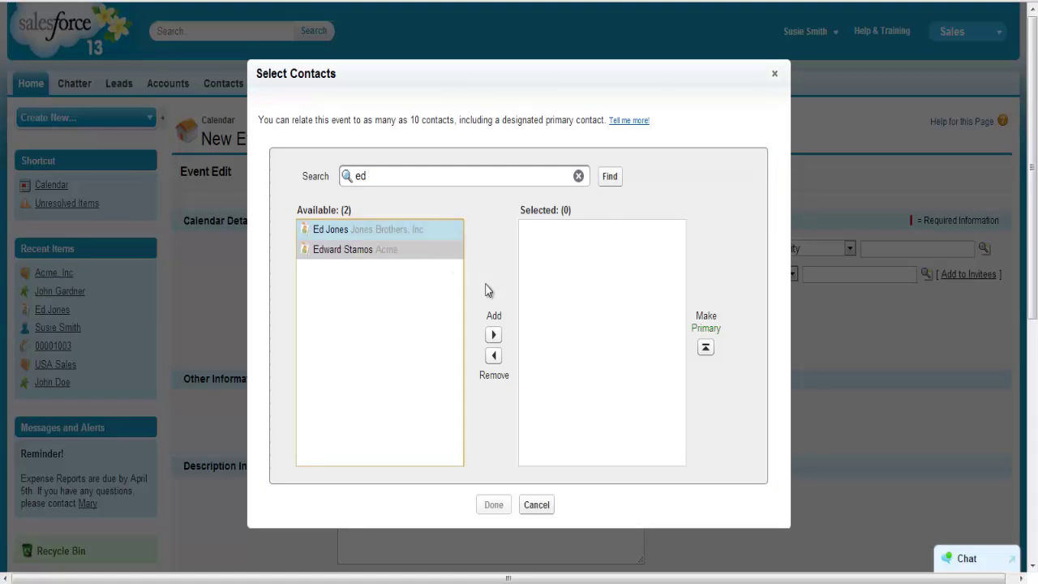
pyautogui.click(493, 335)
pyautogui.click(494, 505)
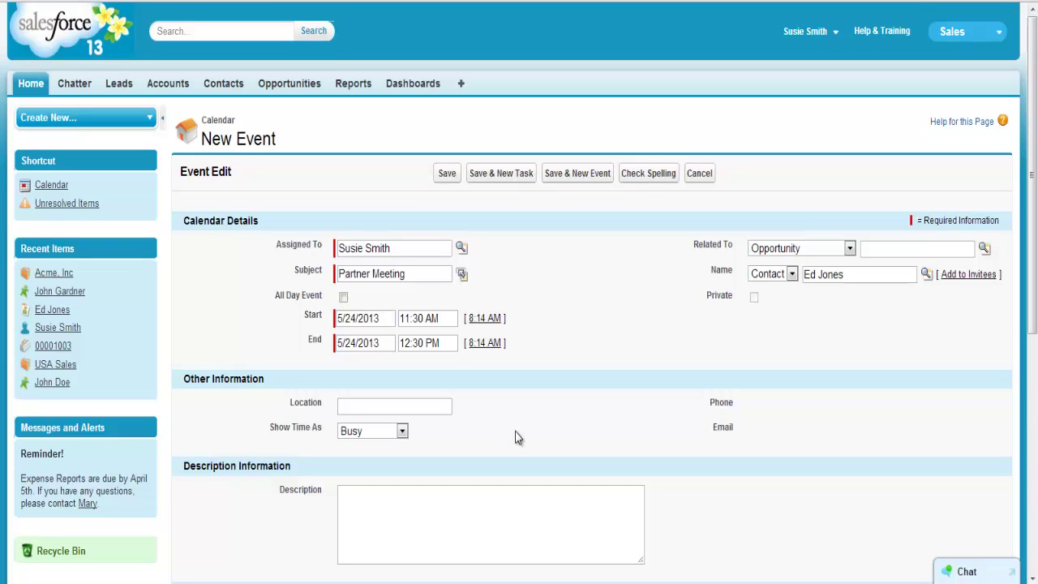
# Set the location to Soliant Office, keeping Show Time As Busy.
pyautogui.click(438, 406)
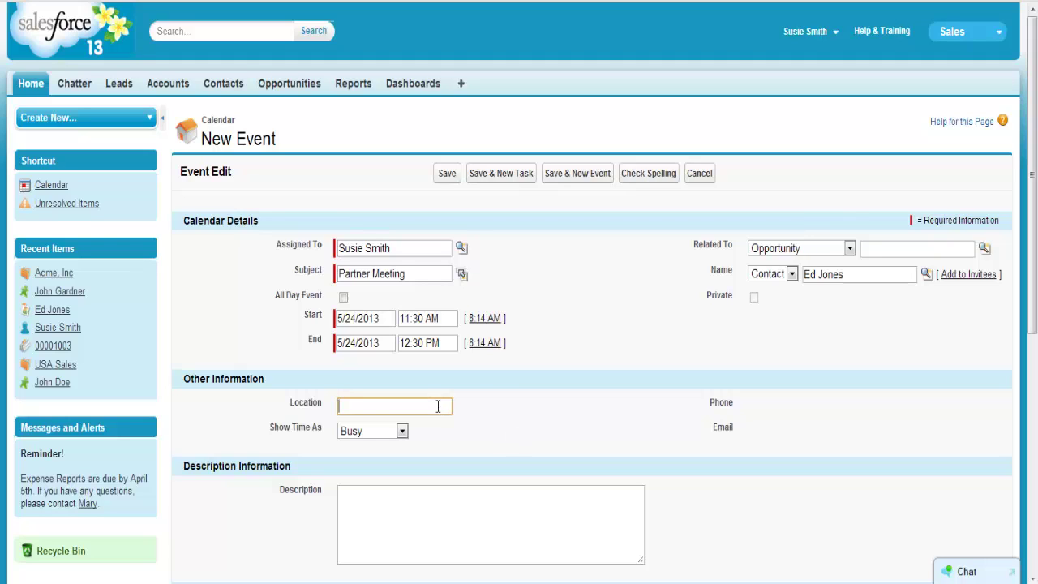
pyautogui.write('So')
pyautogui.click(419, 427)
pyautogui.click(401, 433)
pyautogui.click(403, 433)
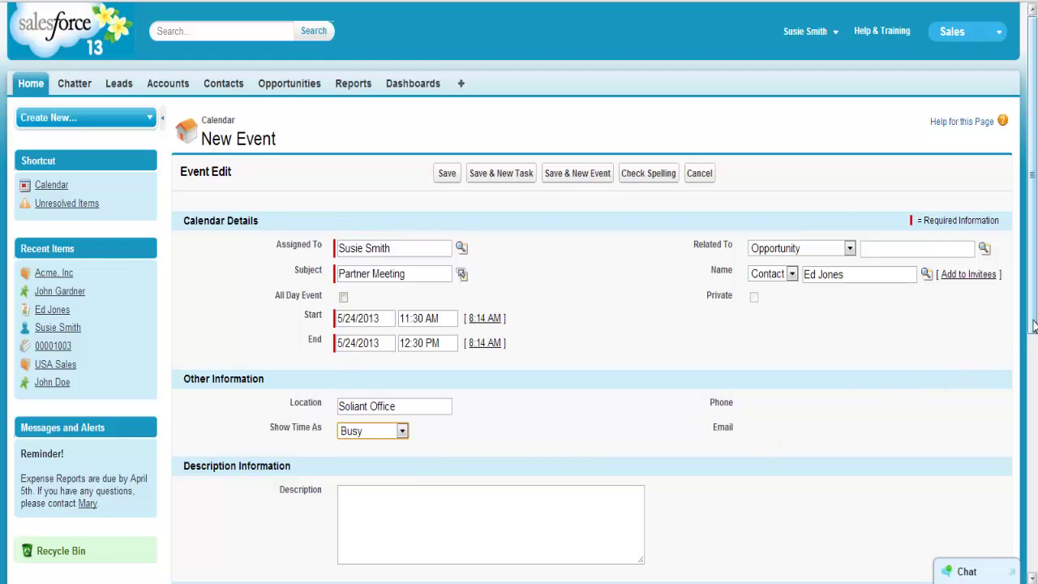
# Enter the description 'Discussion about new software'.
pyautogui.scroll(-3, 1033, 324)
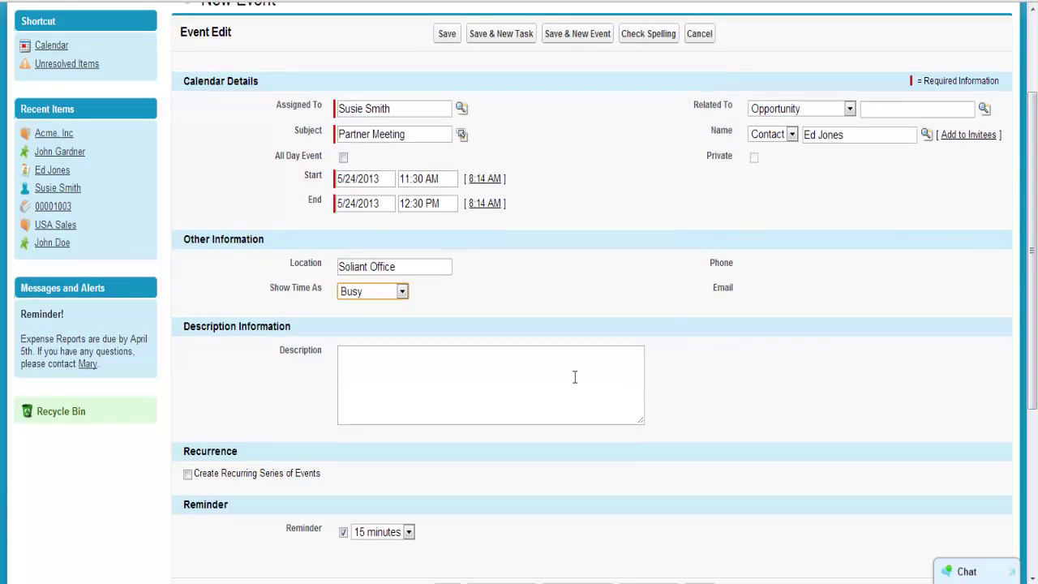
pyautogui.click(572, 377)
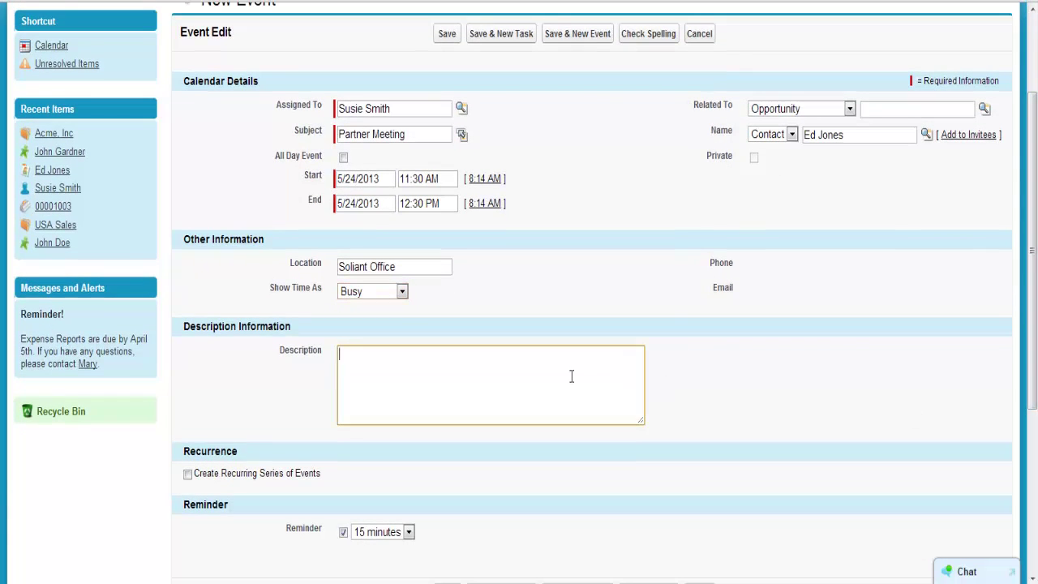
pyautogui.write('Discussion about new software')
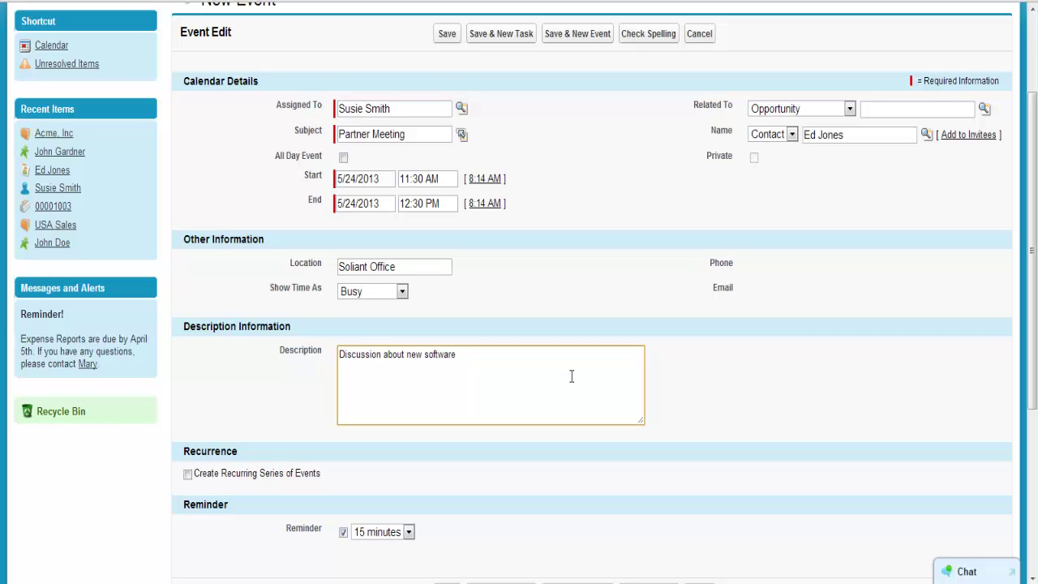
# Make the event recur weekly every 2 weeks on Friday, ending 5/22/2015.
pyautogui.moveTo(1033, 350); pyautogui.dragTo(1036, 419)
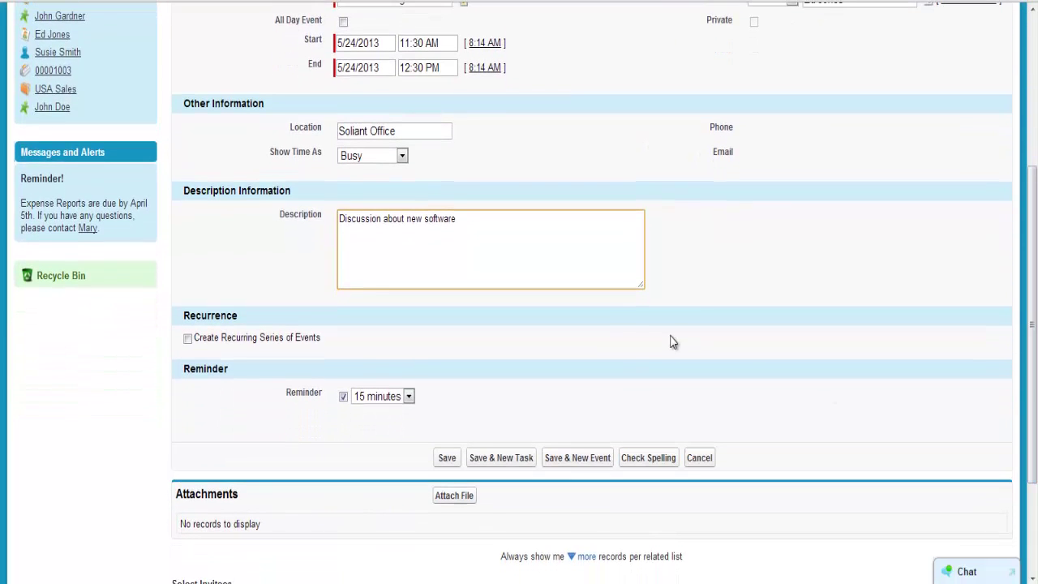
pyautogui.click(188, 338)
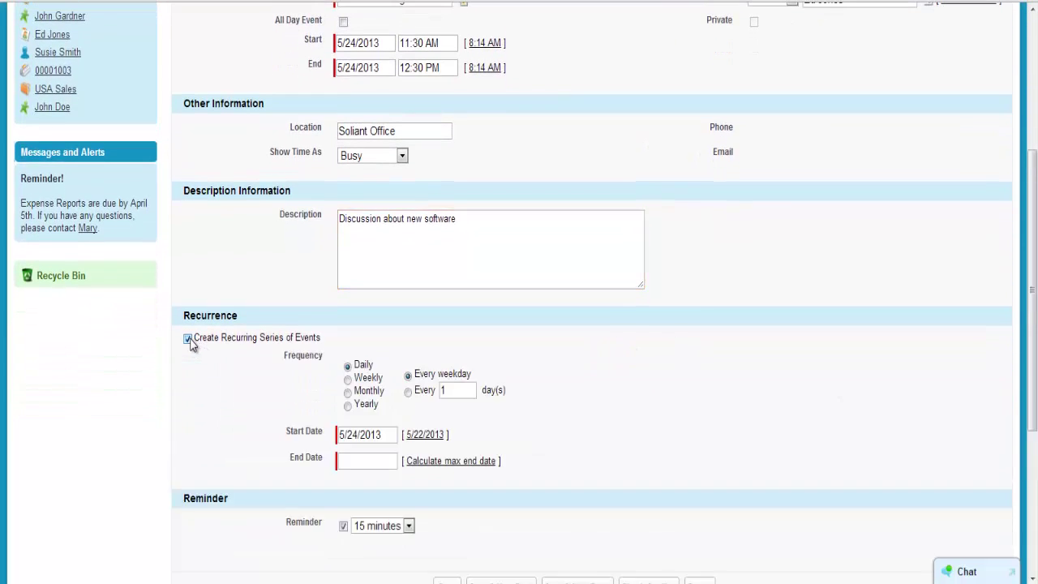
pyautogui.click(348, 379)
pyautogui.moveTo(472, 374); pyautogui.dragTo(455, 375)
pyautogui.write('2')
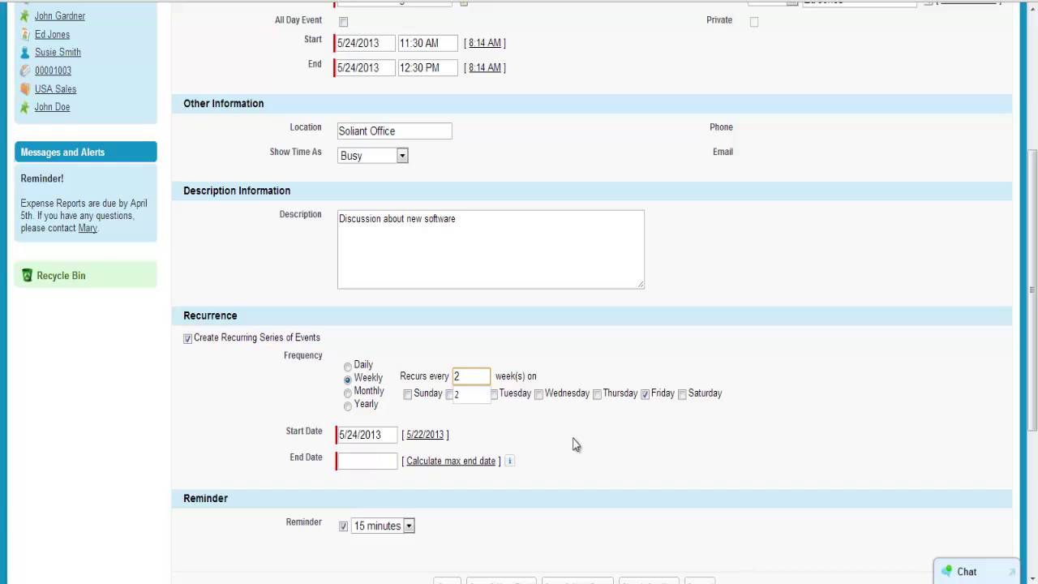
pyautogui.click(487, 461)
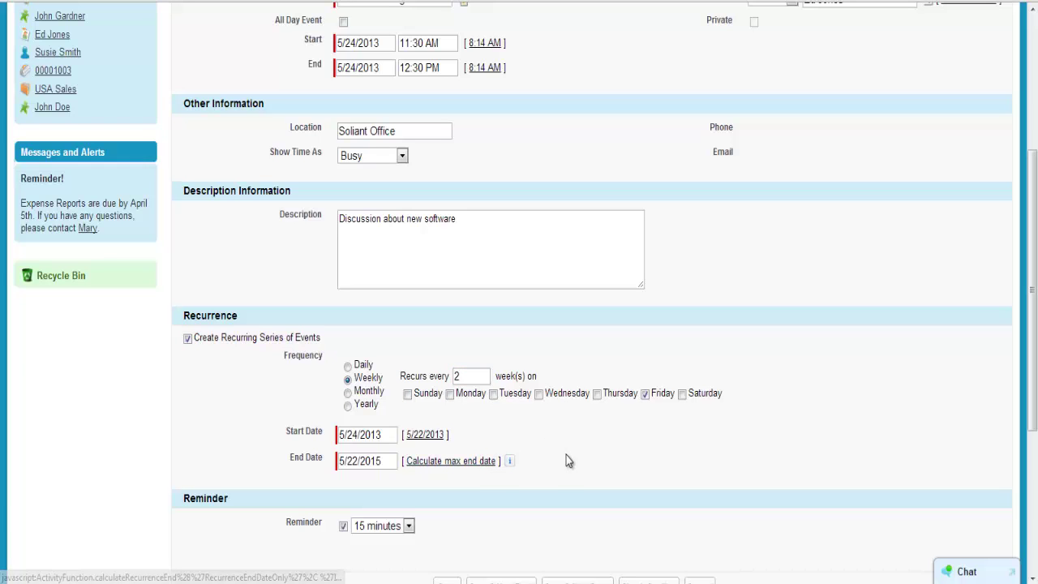
pyautogui.moveTo(1031, 372); pyautogui.dragTo(908, 424)
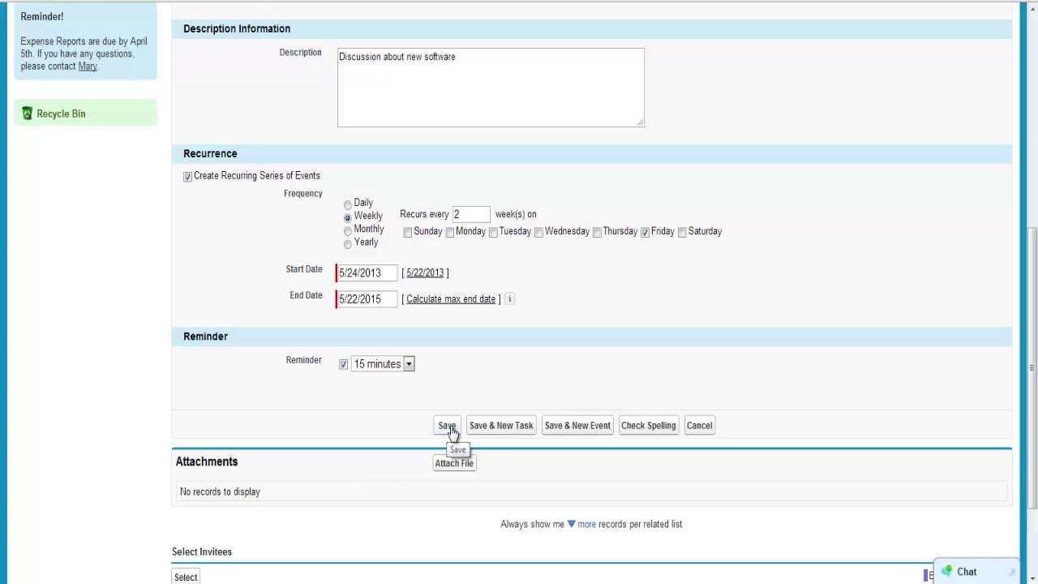
# Convert the event to a multi-person event using Add to Invitees.
pyautogui.moveTo(1029, 399); pyautogui.dragTo(1028, 175)
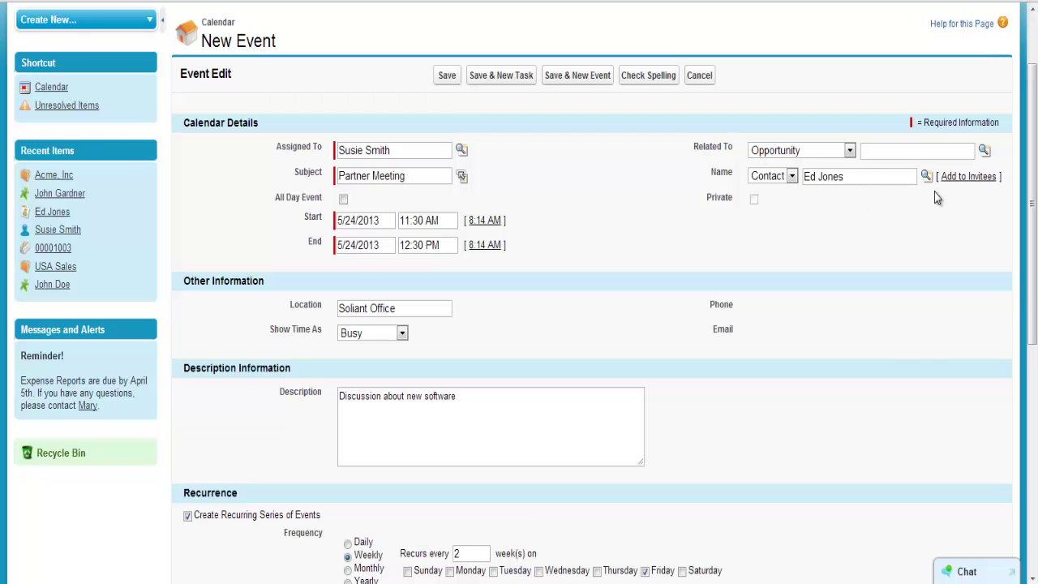
pyautogui.click(965, 178)
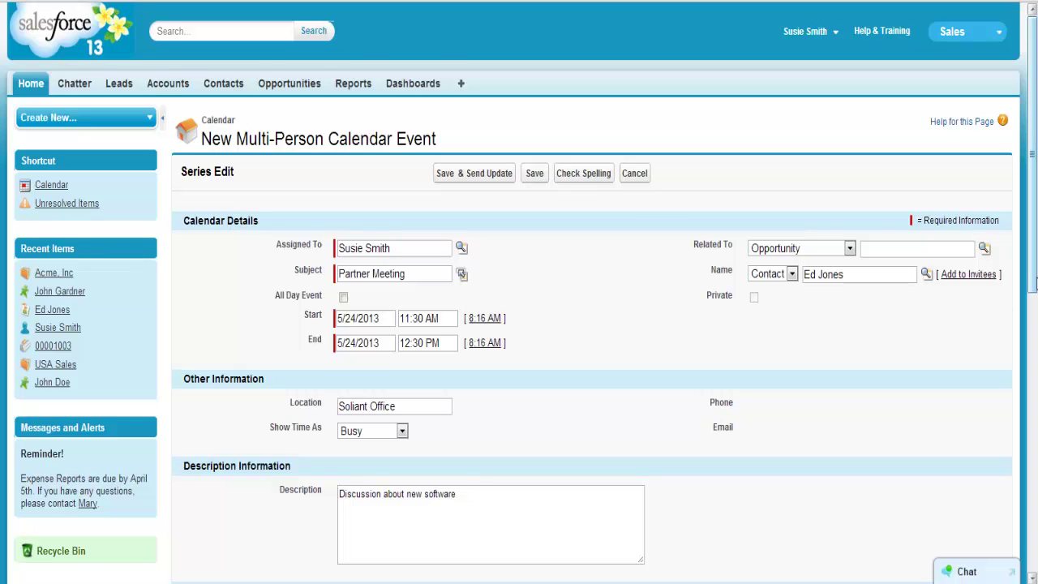
# Add a second invitee from Demo Company to the event's invitee list.
pyautogui.moveTo(1033, 280); pyautogui.dragTo(1033, 569)
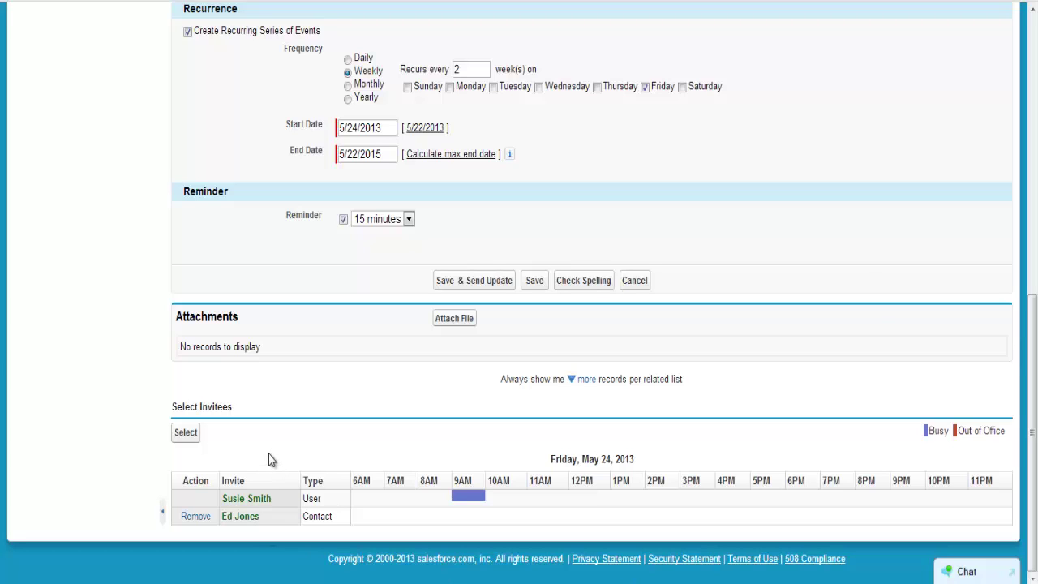
pyautogui.click(190, 438)
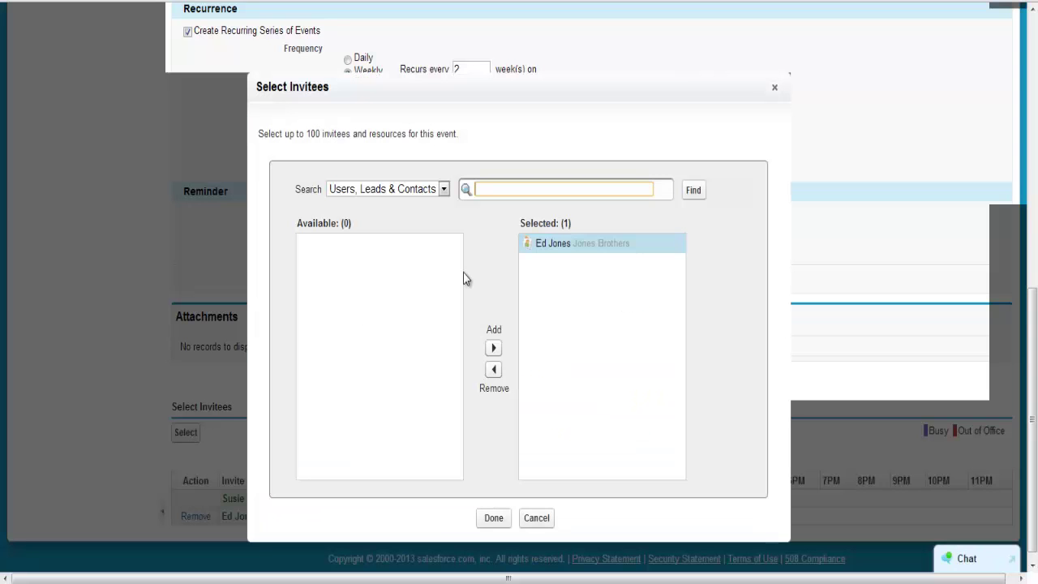
pyautogui.click(694, 191)
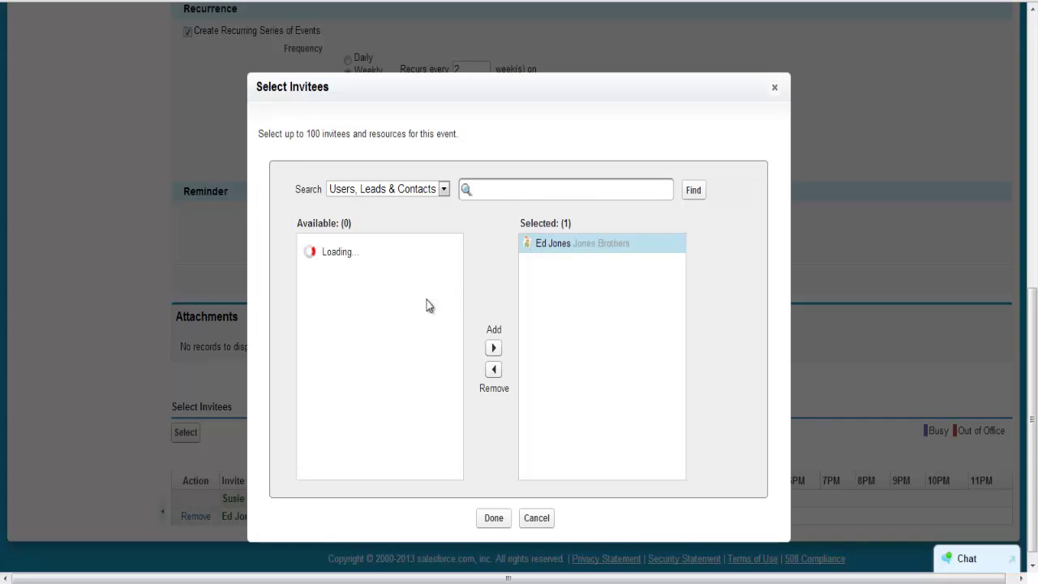
pyautogui.click(366, 251)
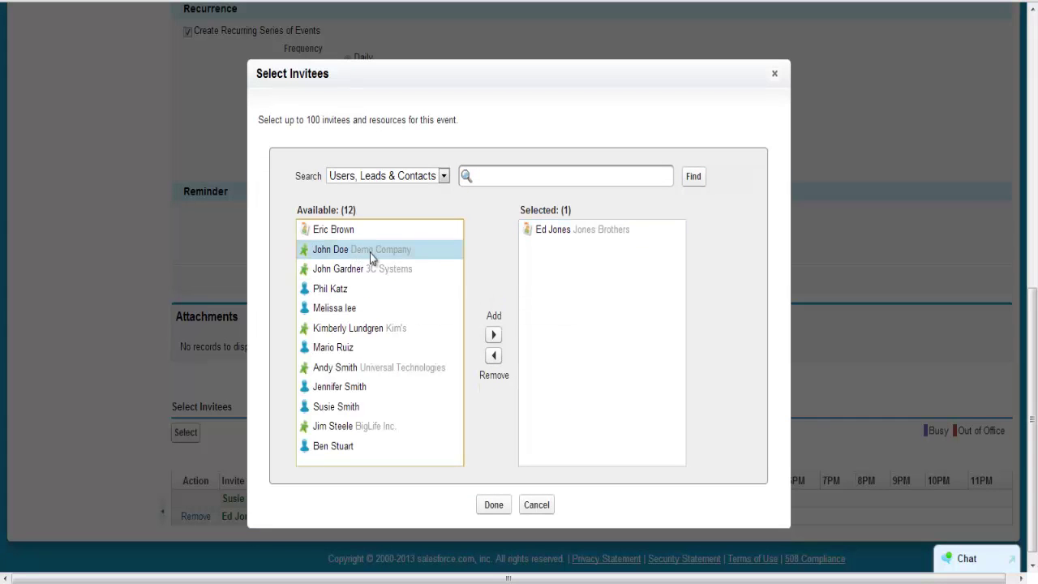
pyautogui.click(494, 335)
pyautogui.click(496, 502)
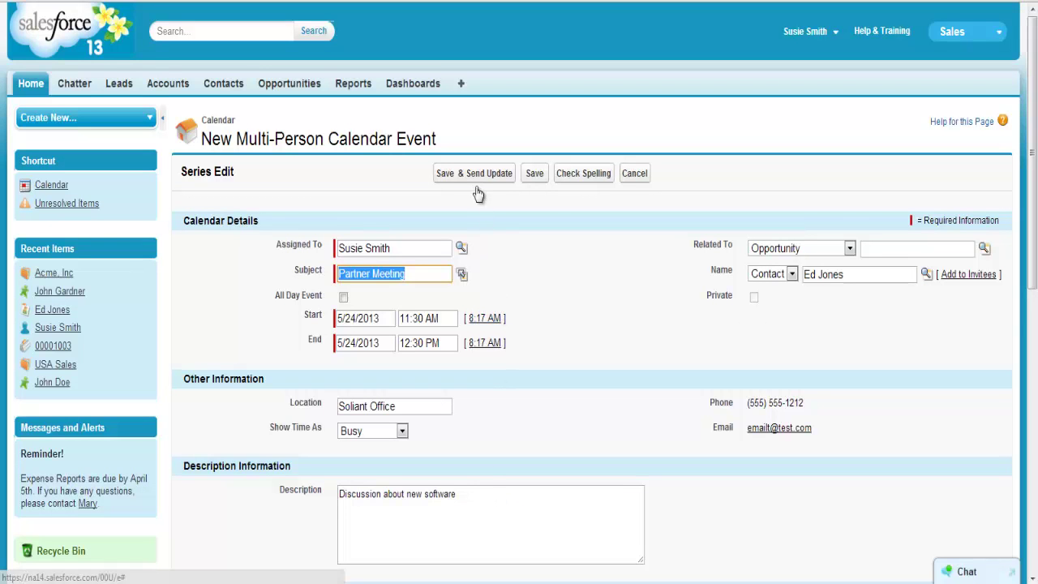
# Save and send the update, then check Partner Meeting on the 5/24/2013 home calendar.
pyautogui.click(474, 174)
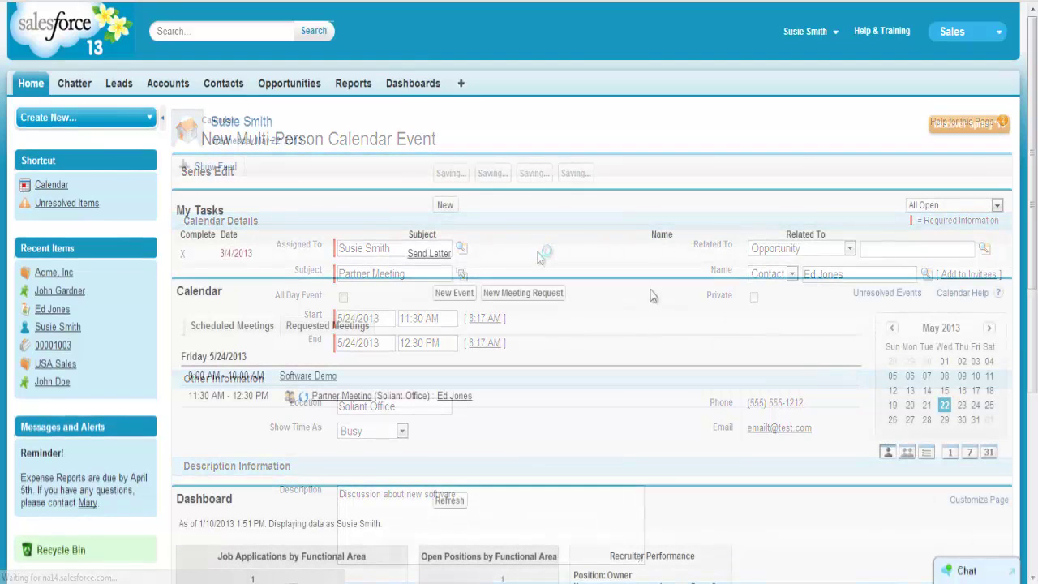
pyautogui.scroll(-3, 741, 268)
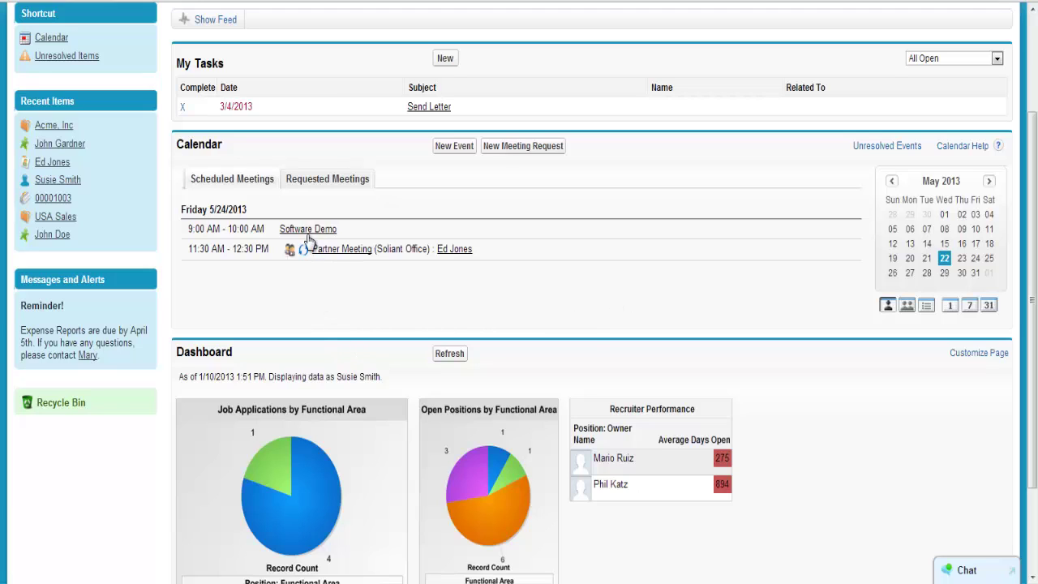
pyautogui.moveTo(308, 238)
pyautogui.moveTo(303, 258)
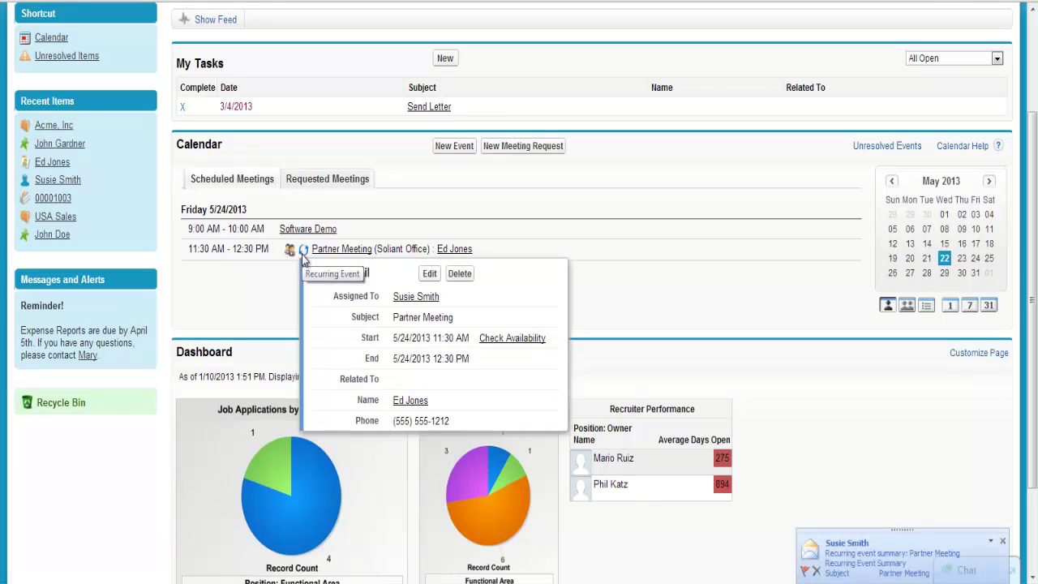